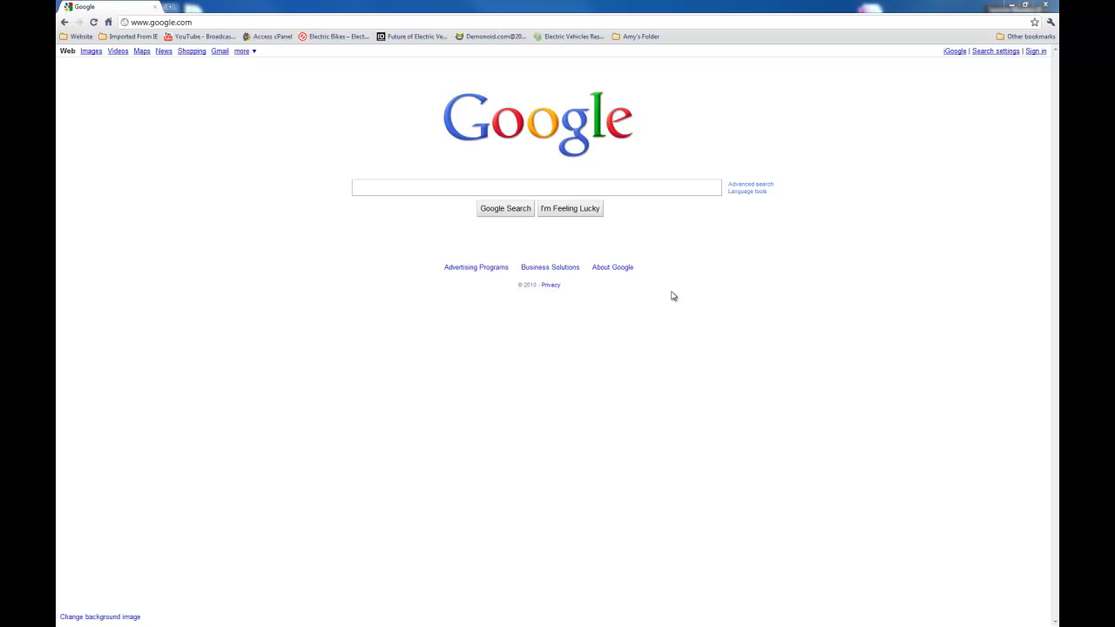
- Replace Chrome's address with the router's address, briefly trying 192.168.1.100
click(199, 22)
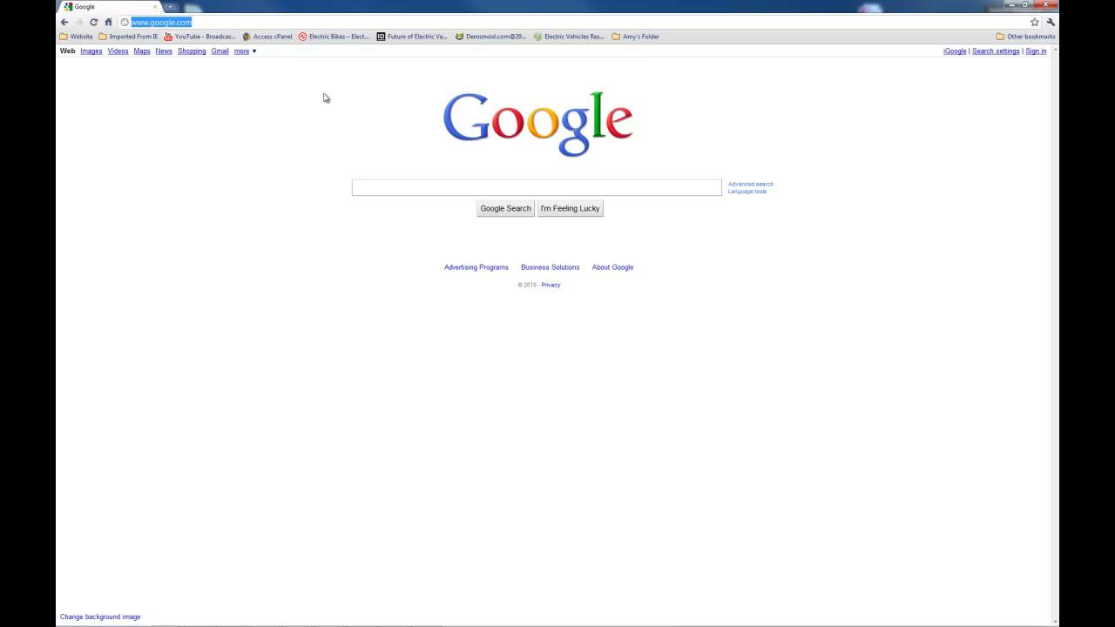
text(192.1)
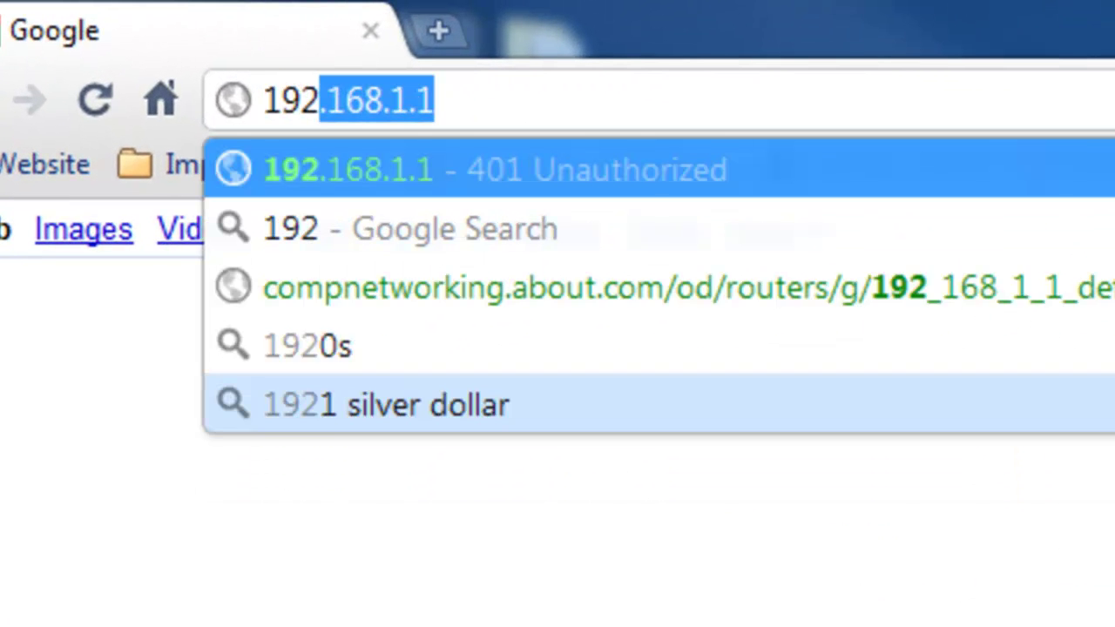
text(68.1.1)
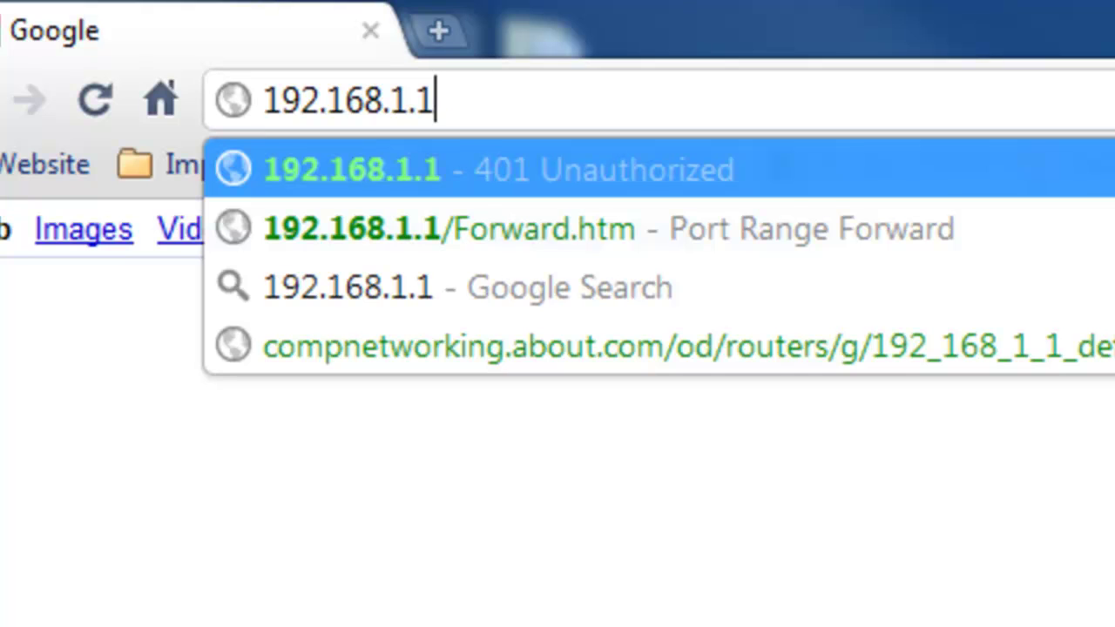
key(BackSpace)
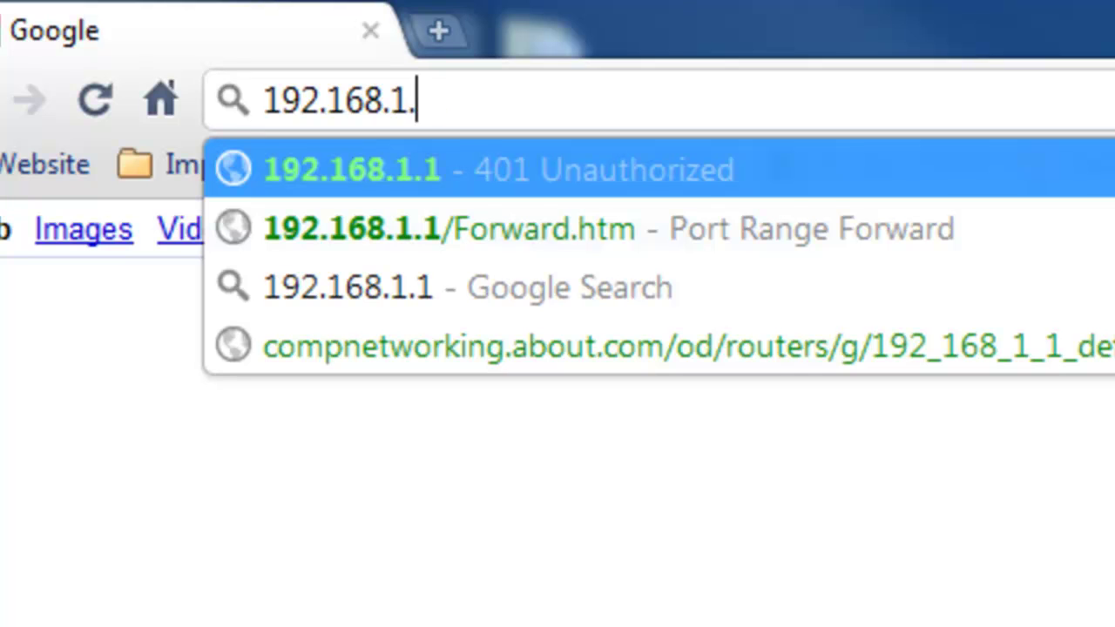
text(100)
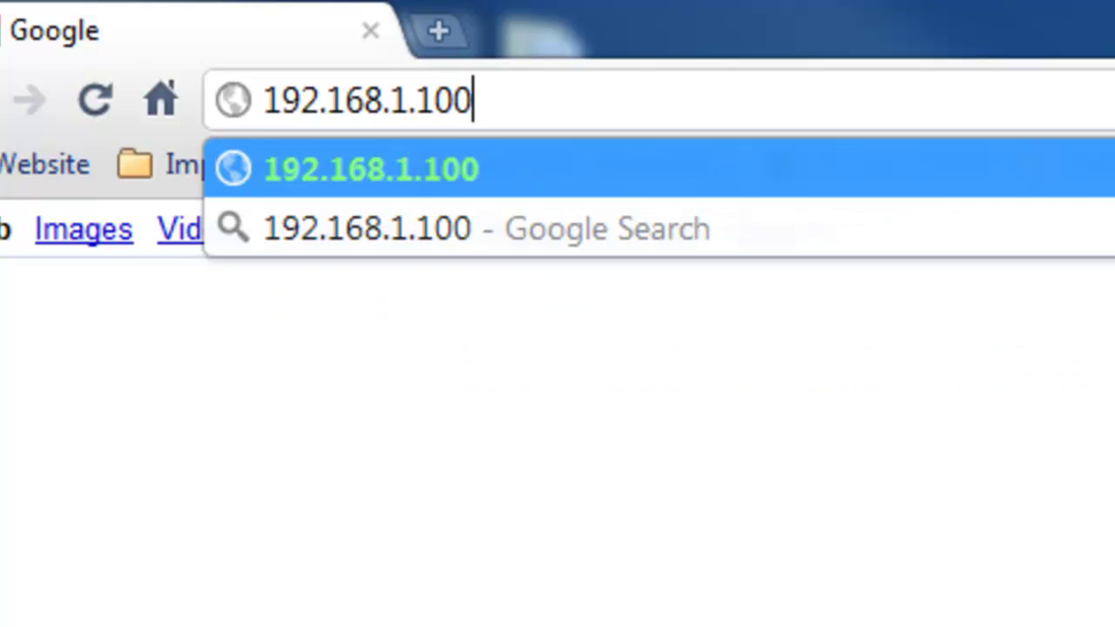
key(BackSpace)
key(BackSpace)
key(BackSpace)
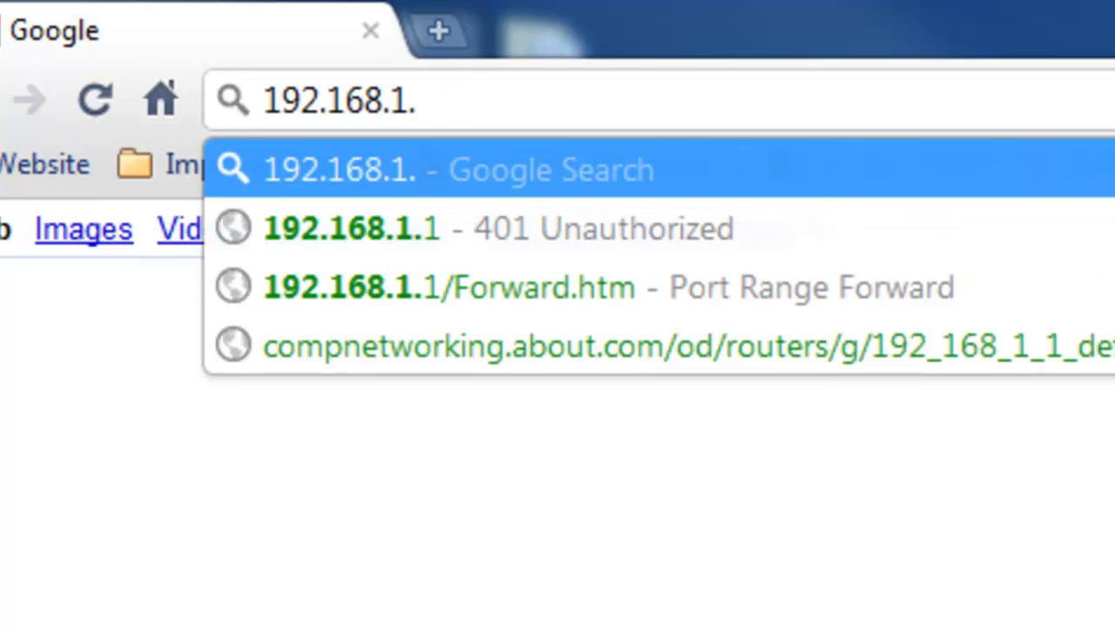
text(1)
- Correct the address's third number back to 1 and load 192.168.1.1
key(Left)
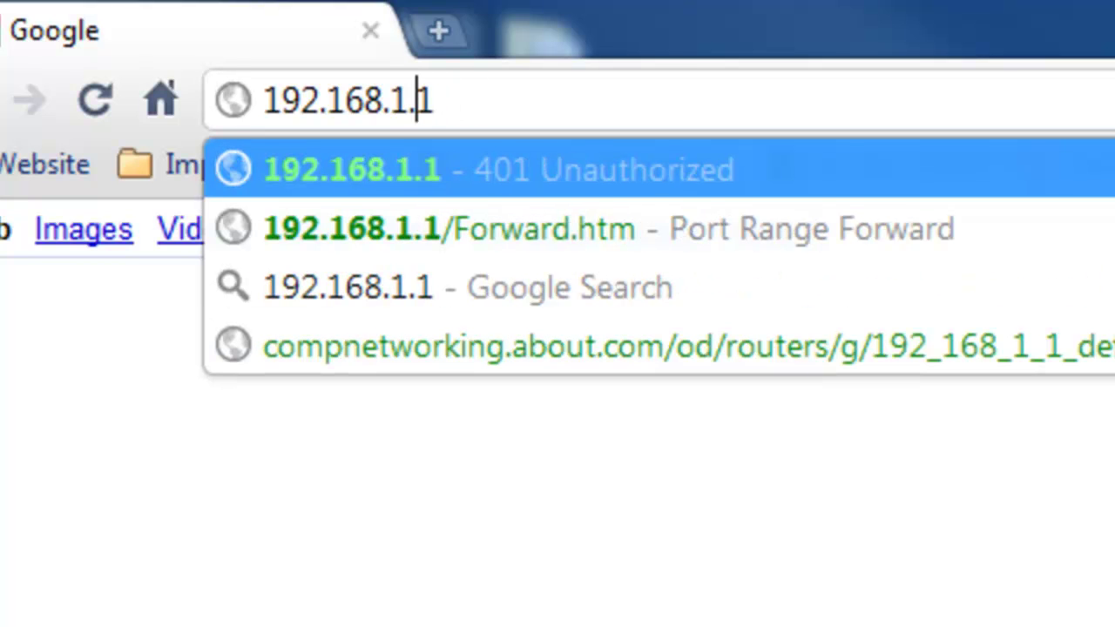
key(Left)
key(BackSpace)
text(0)
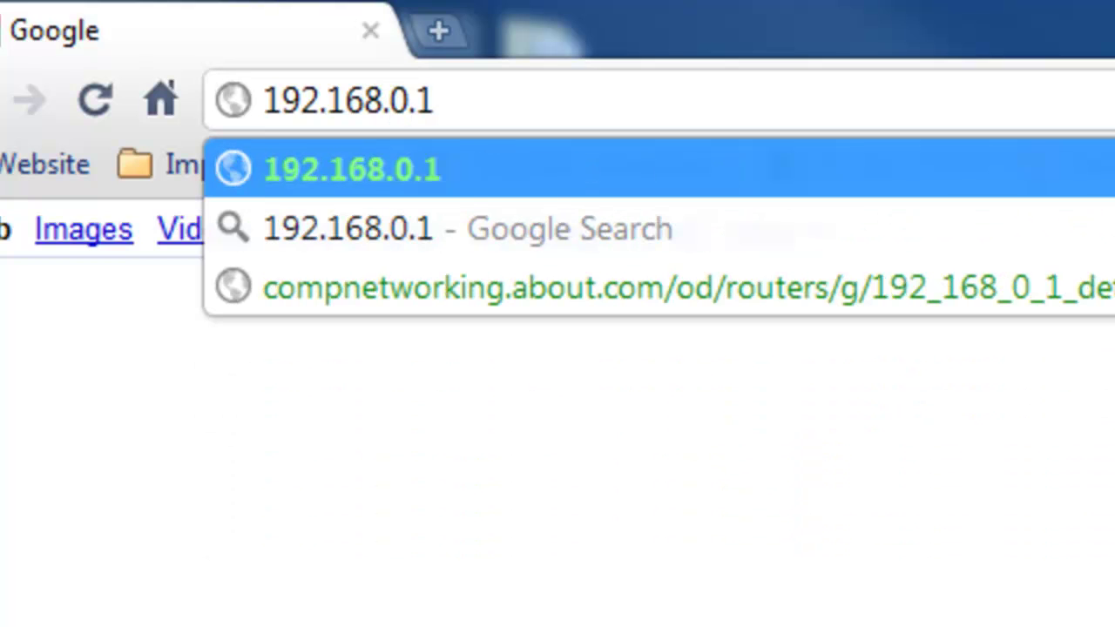
key(BackSpace)
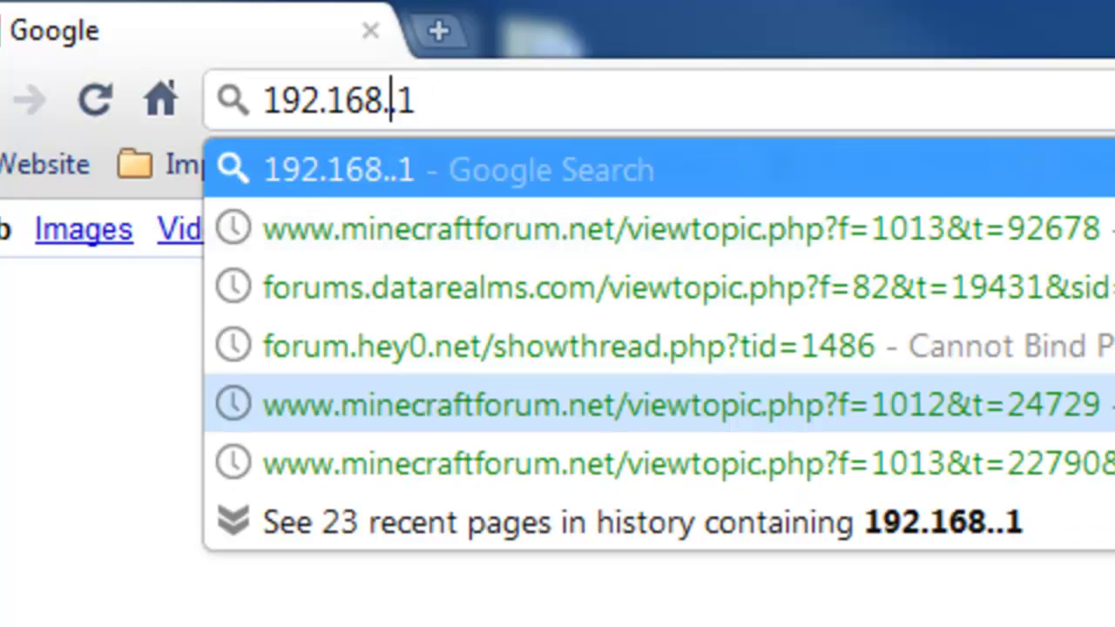
text(1)
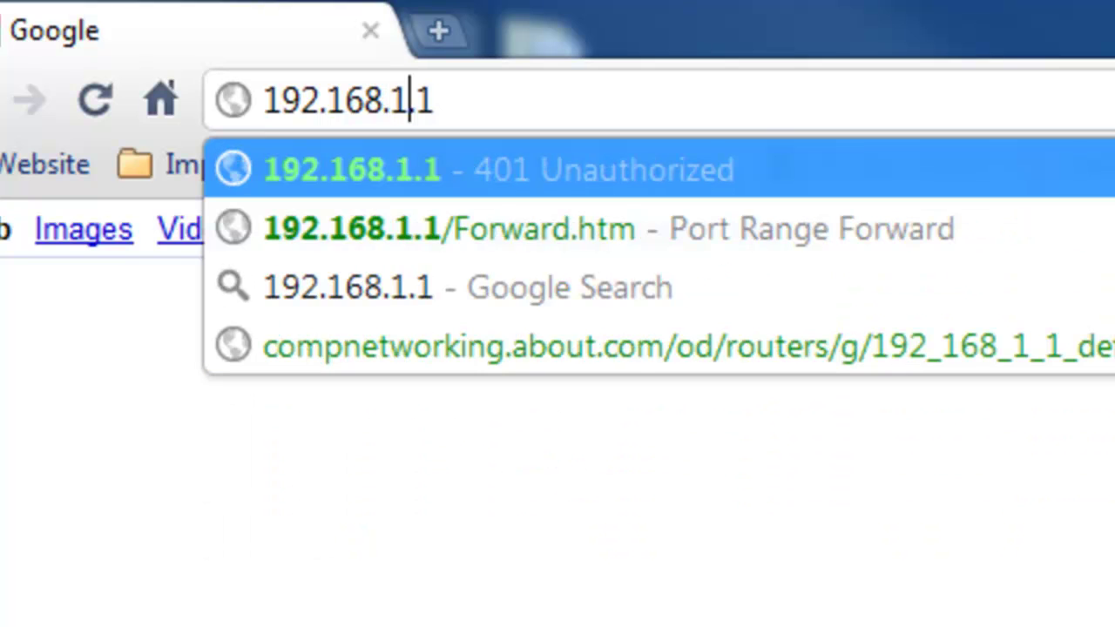
key(Return)
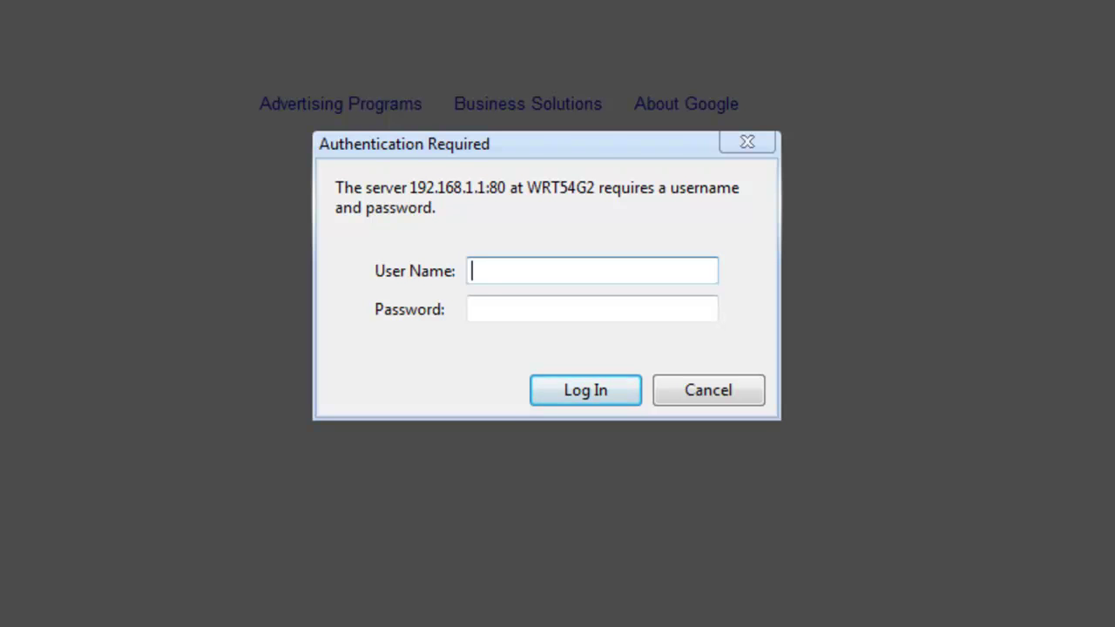
- Log in to the router with its admin username and password
text(admin)
key(Tab)
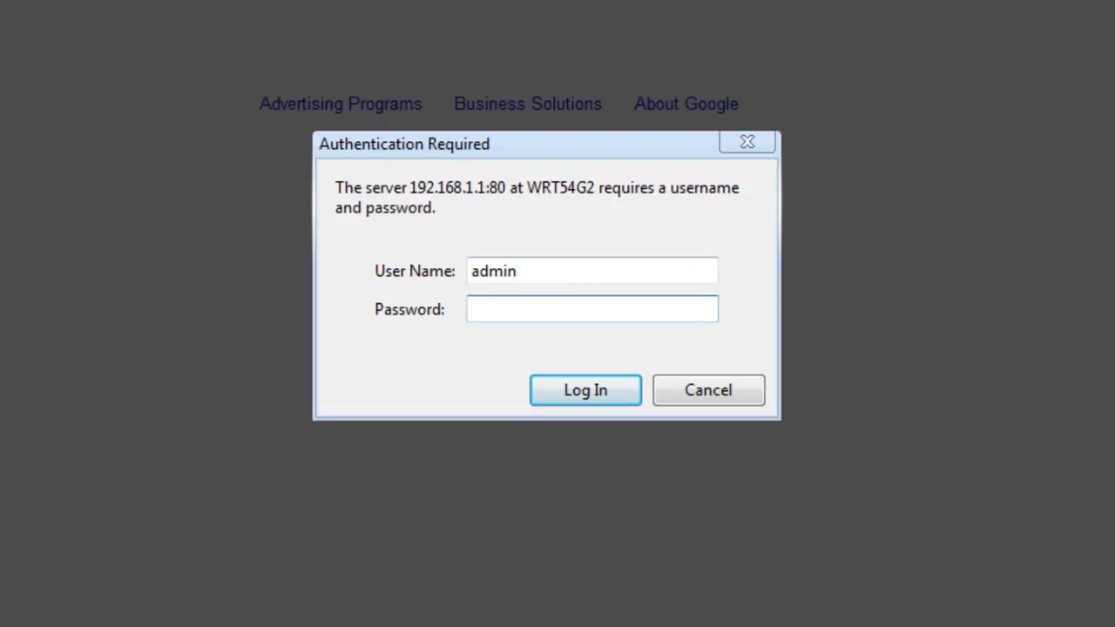
text(admin)
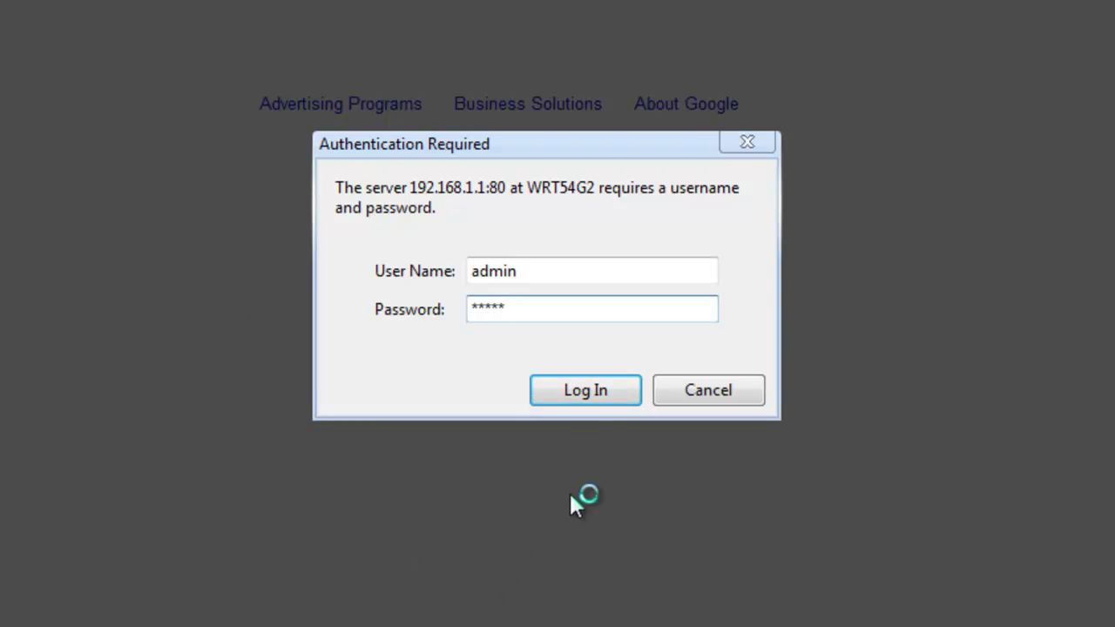
click(596, 400)
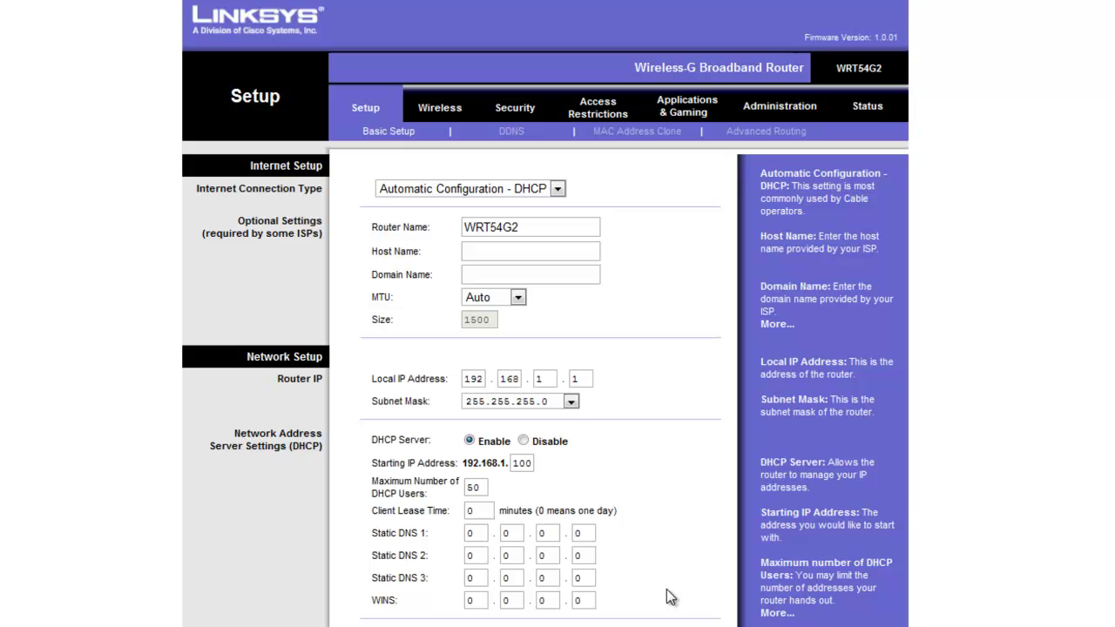
click(683, 109)
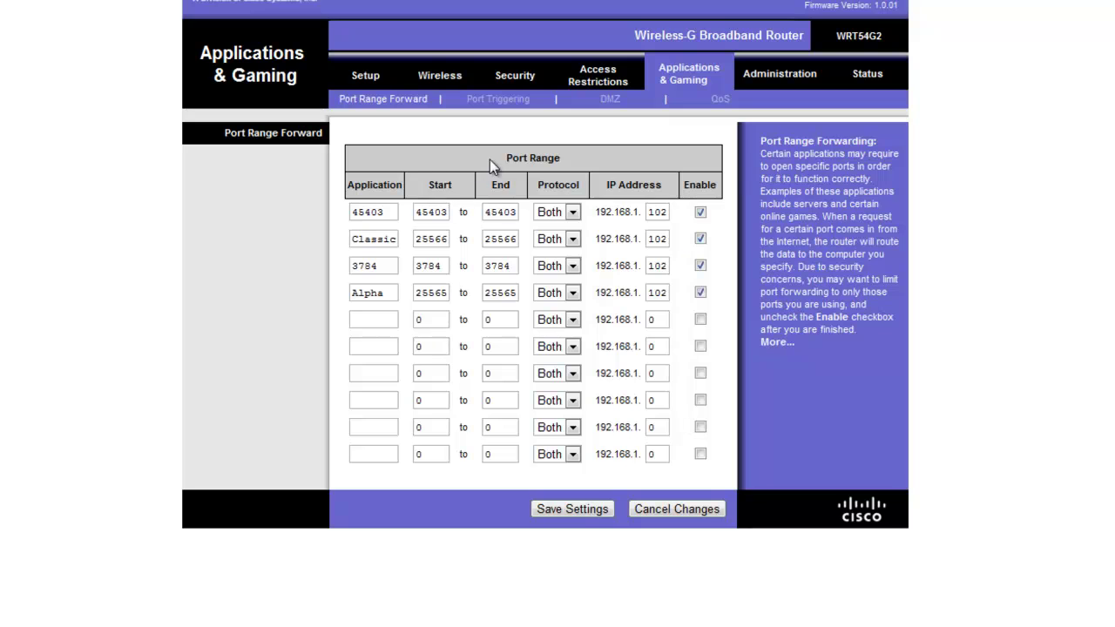
click(571, 215)
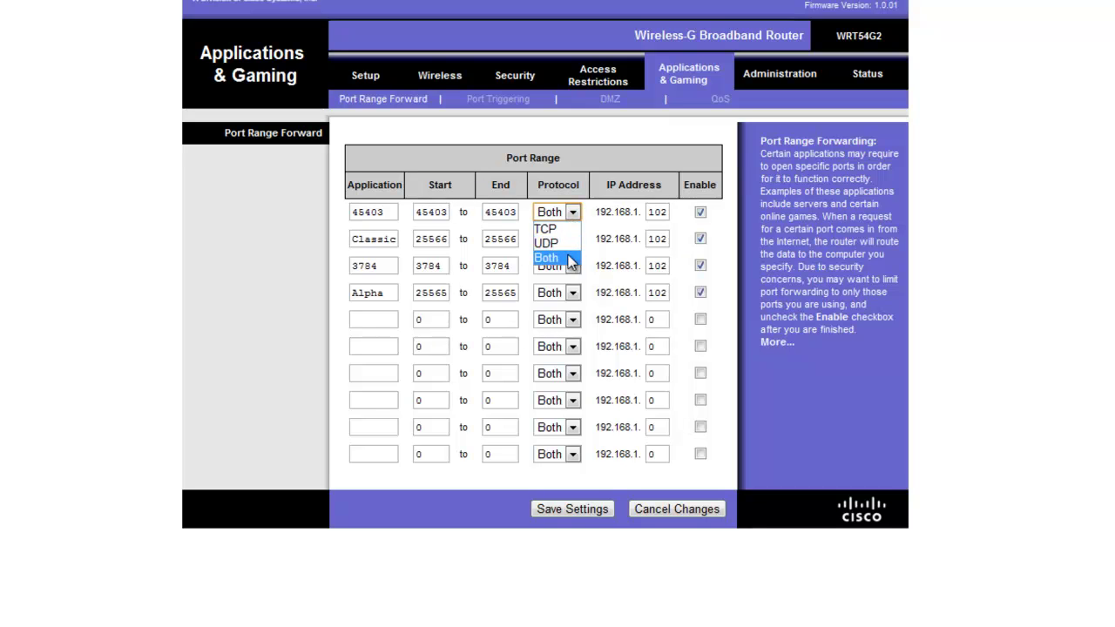
click(570, 259)
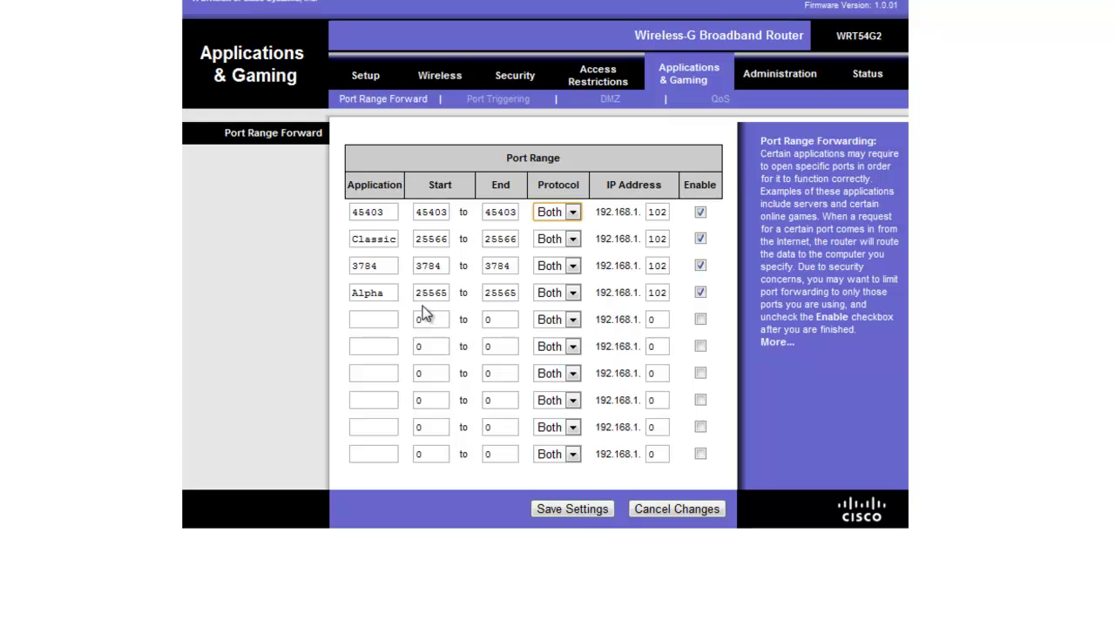
- Highlight the Alpha rule's port 25565 and the Classic rule's name, then open the Start menu
drag(417, 293, 452, 294)
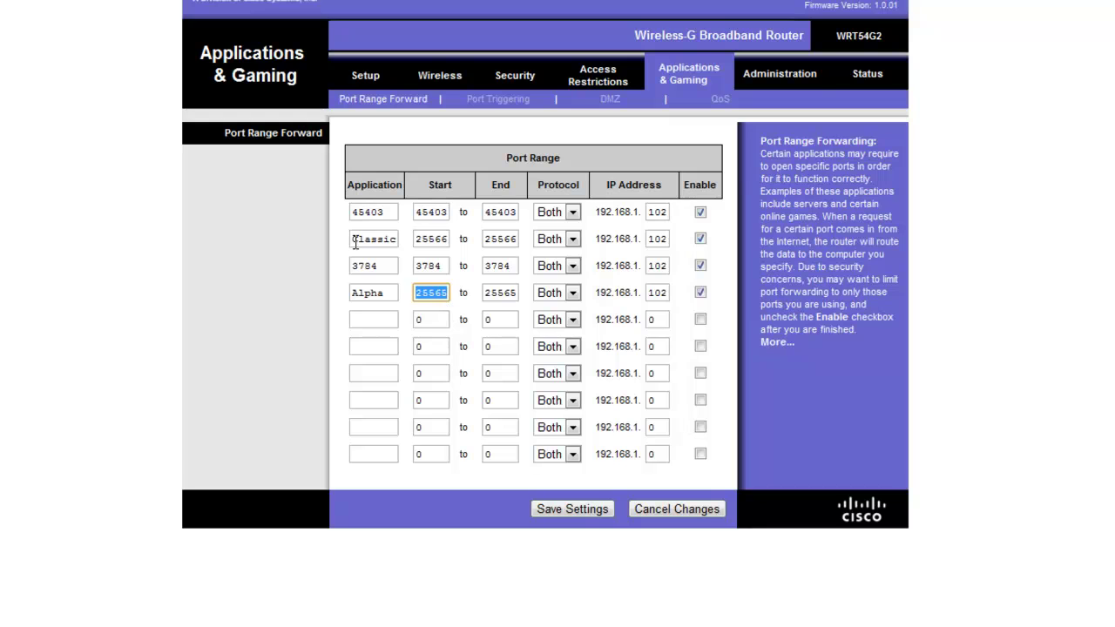
drag(355, 240, 416, 240)
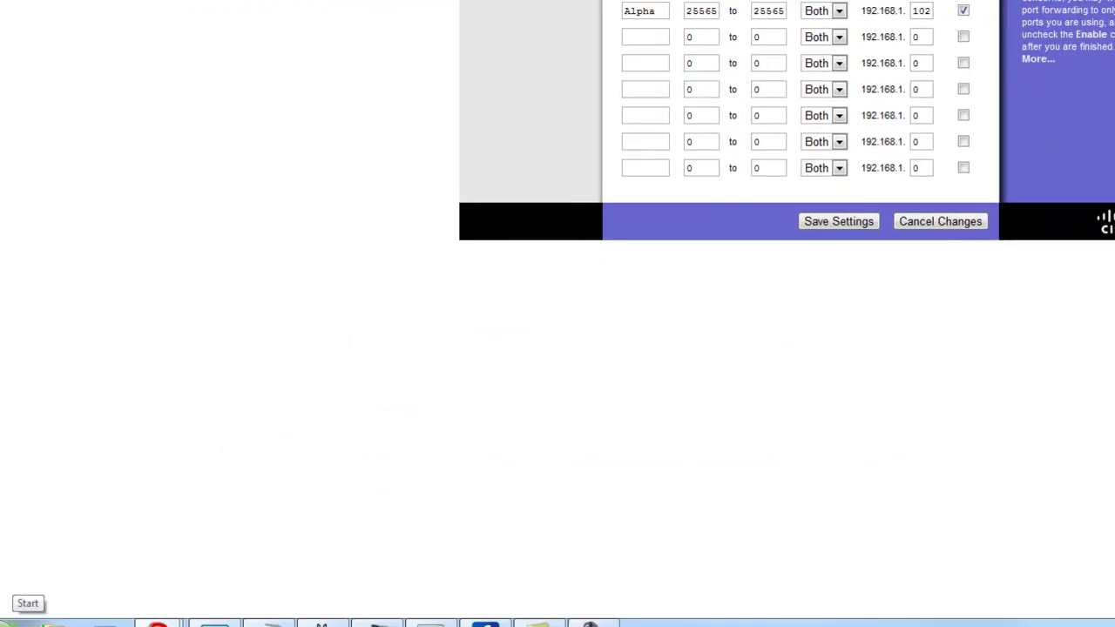
click(22, 610)
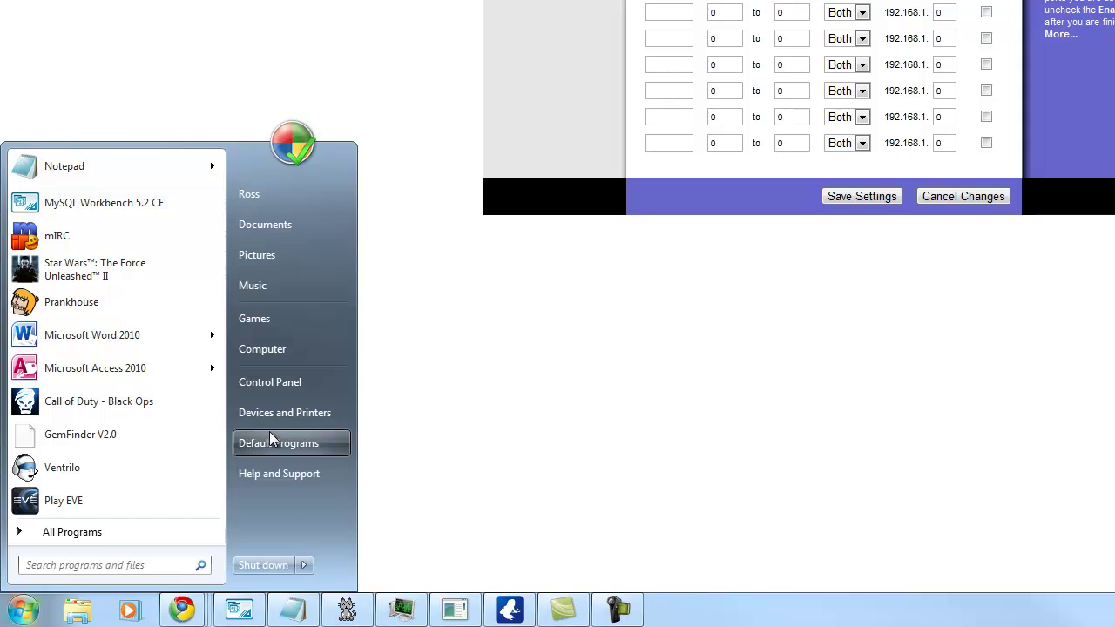
- Search the Start menu for 'cmd' to list cmd.exe
click(156, 566)
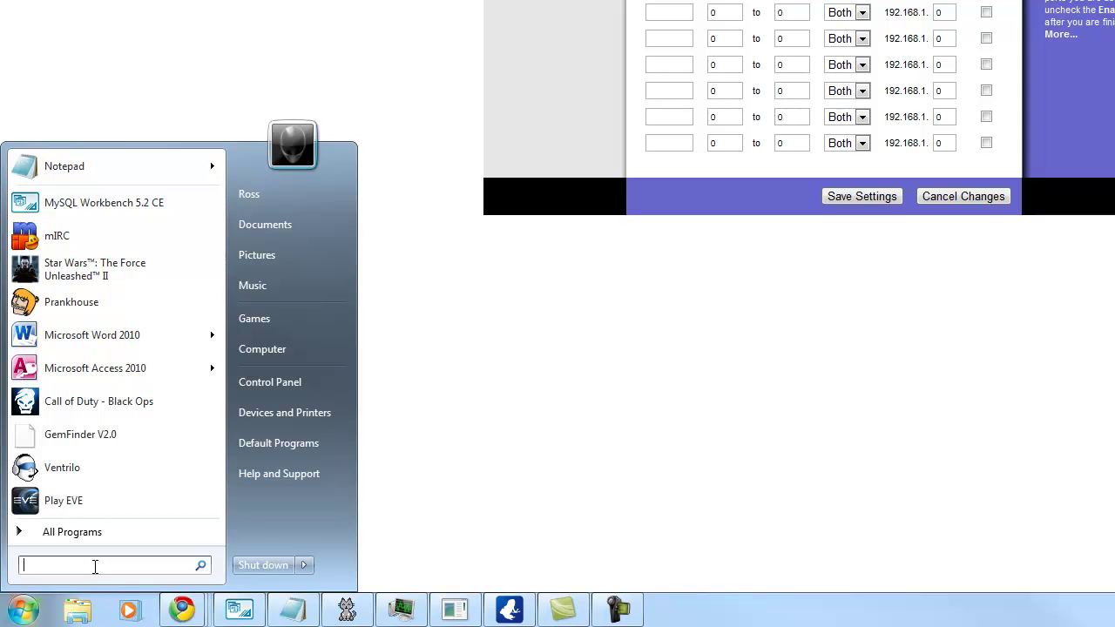
text(cmd)
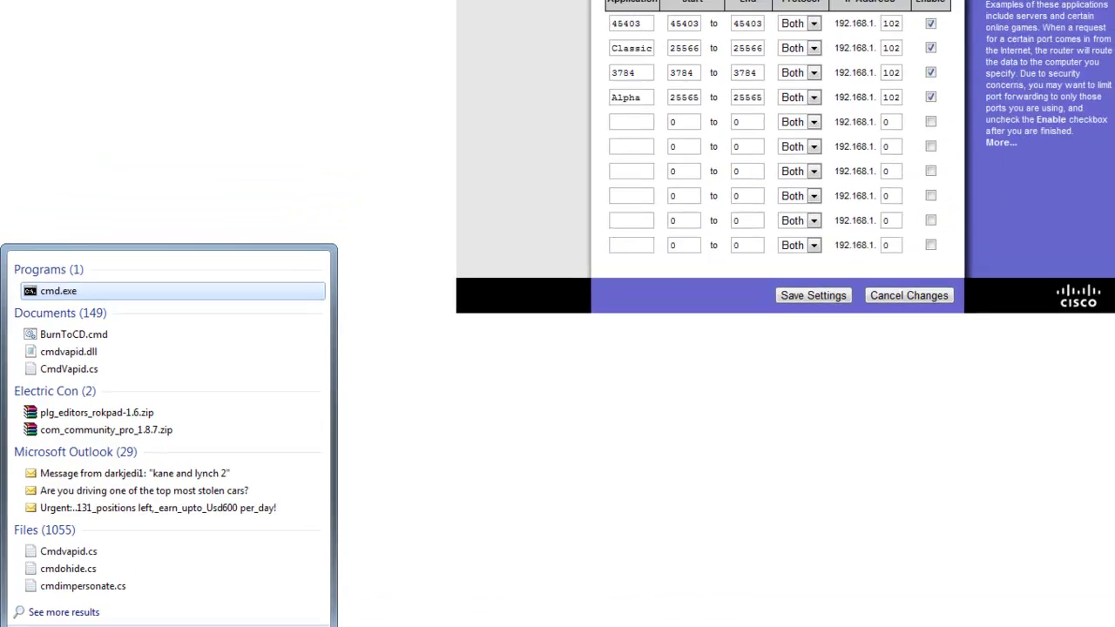
- Launch cmd.exe, move the console beside the router page, and run ipconfig
key(Return)
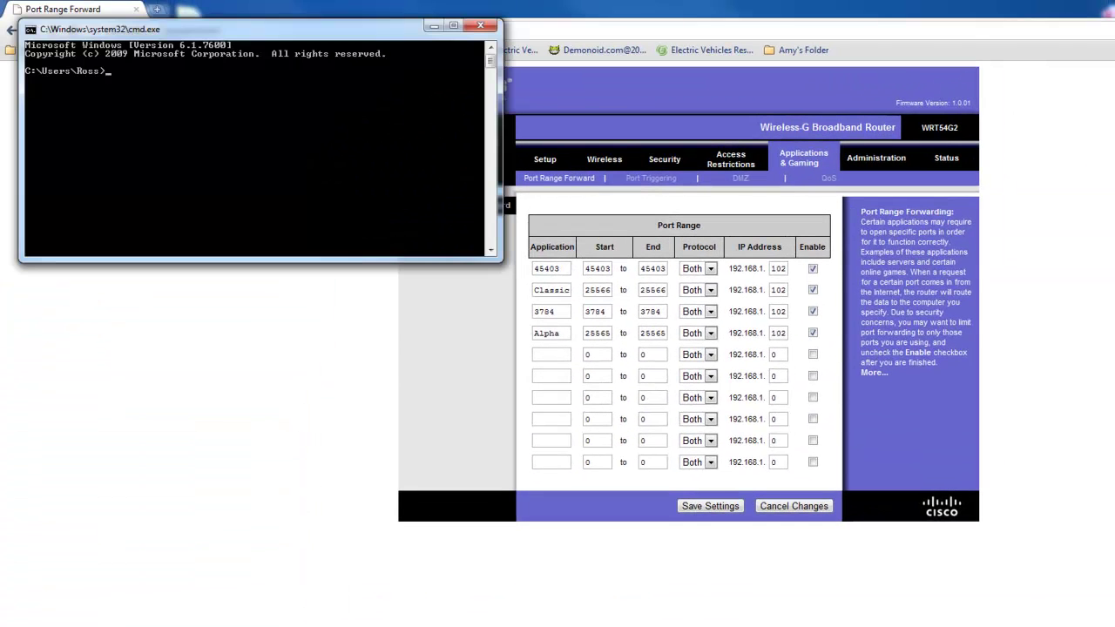
drag(221, 24, 214, 252)
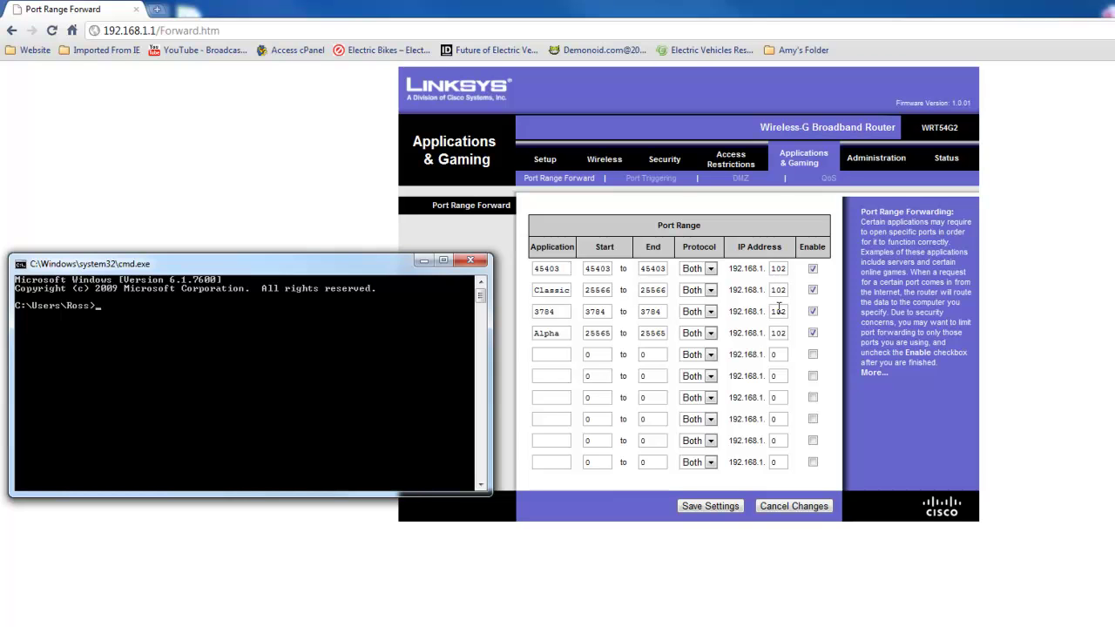
drag(217, 261, 238, 217)
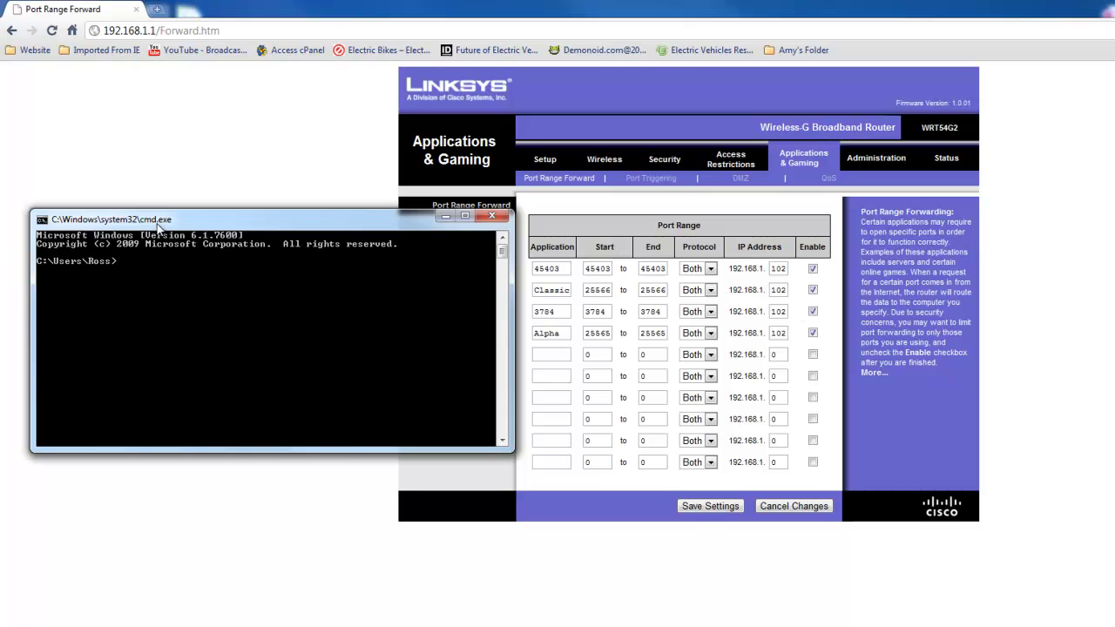
drag(156, 223, 148, 190)
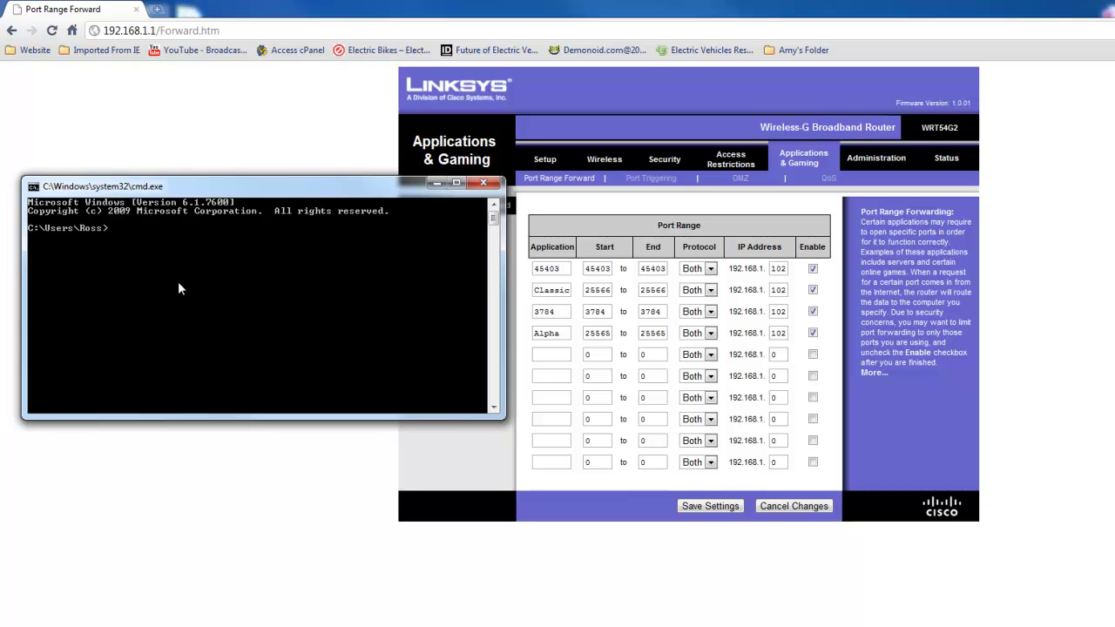
text(ipconfig)
key(Return)
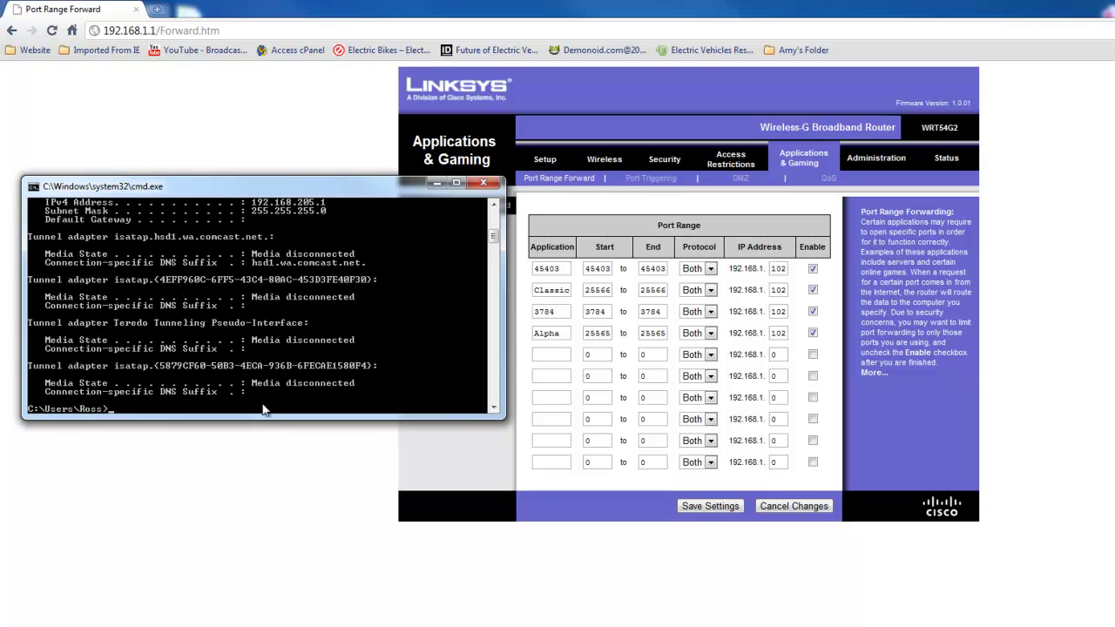
- Stretch the console taller to reveal the Local Area Connection's IPv4 address 192.168.1.102
drag(262, 419, 263, 620)
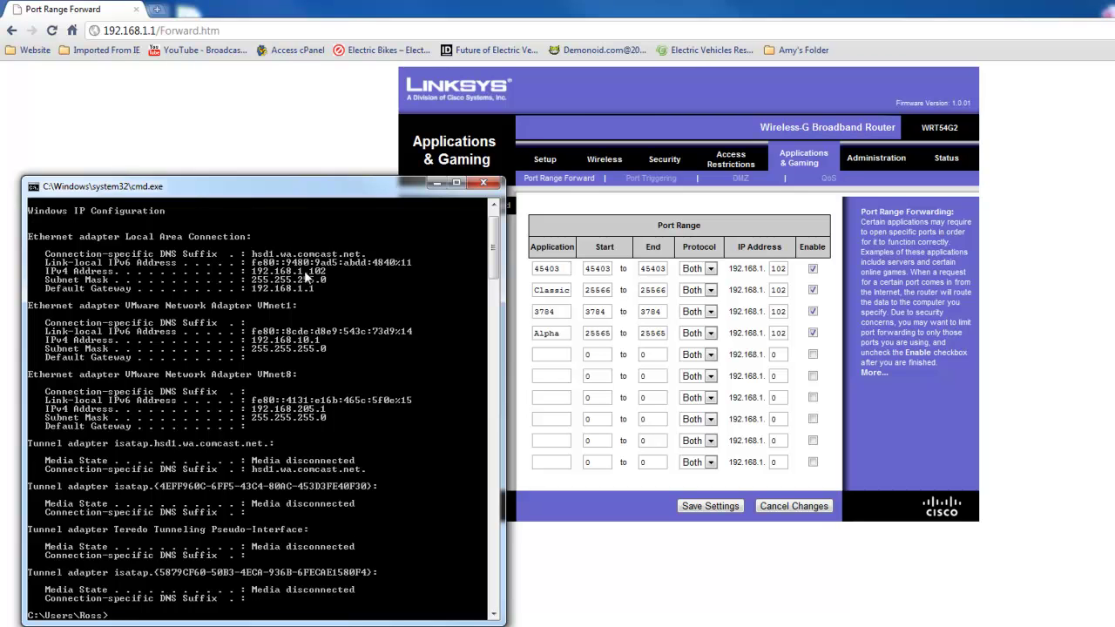
- Close cmd and fill row 5 with application 123456 and start port 25565, selecting its end port
click(484, 182)
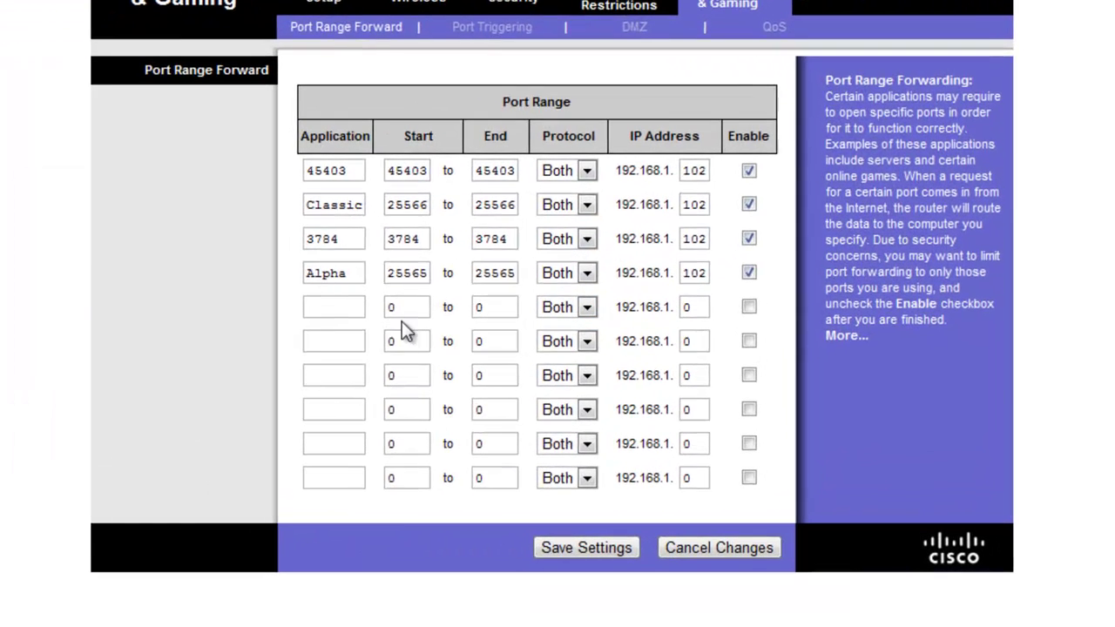
click(453, 332)
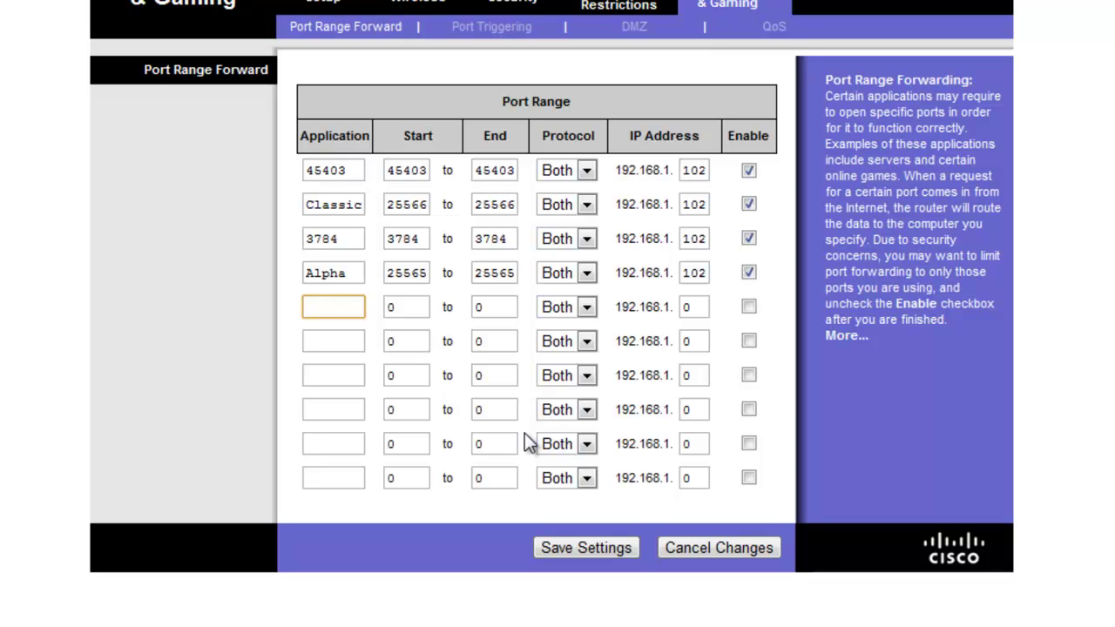
text(123456)
key(Tab)
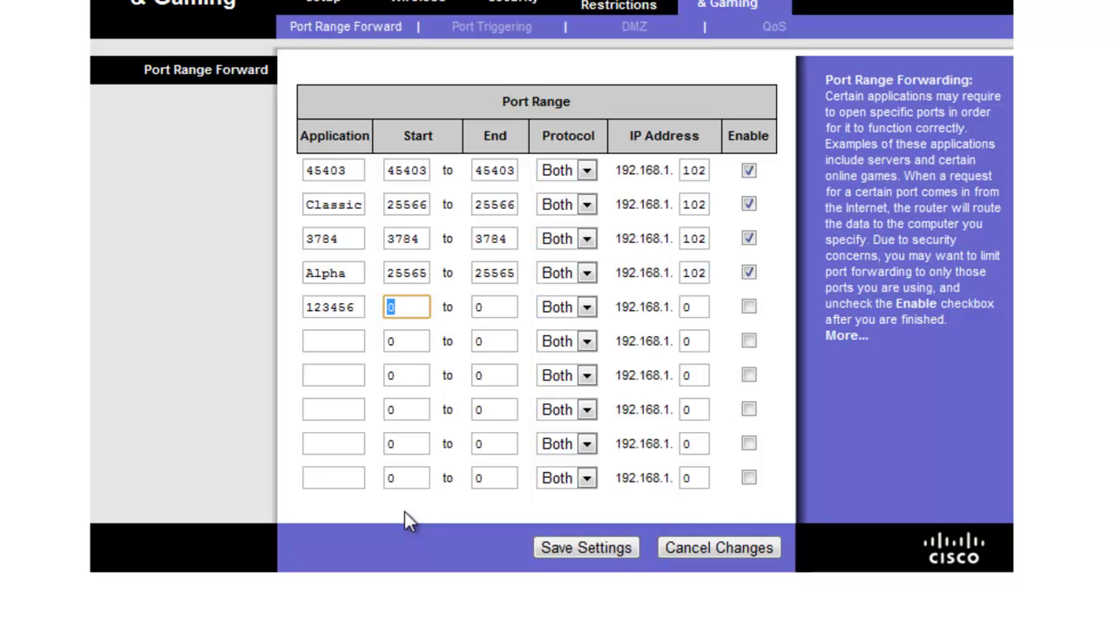
text(25565)
drag(399, 139, 437, 134)
click(418, 305)
double_click(501, 309)
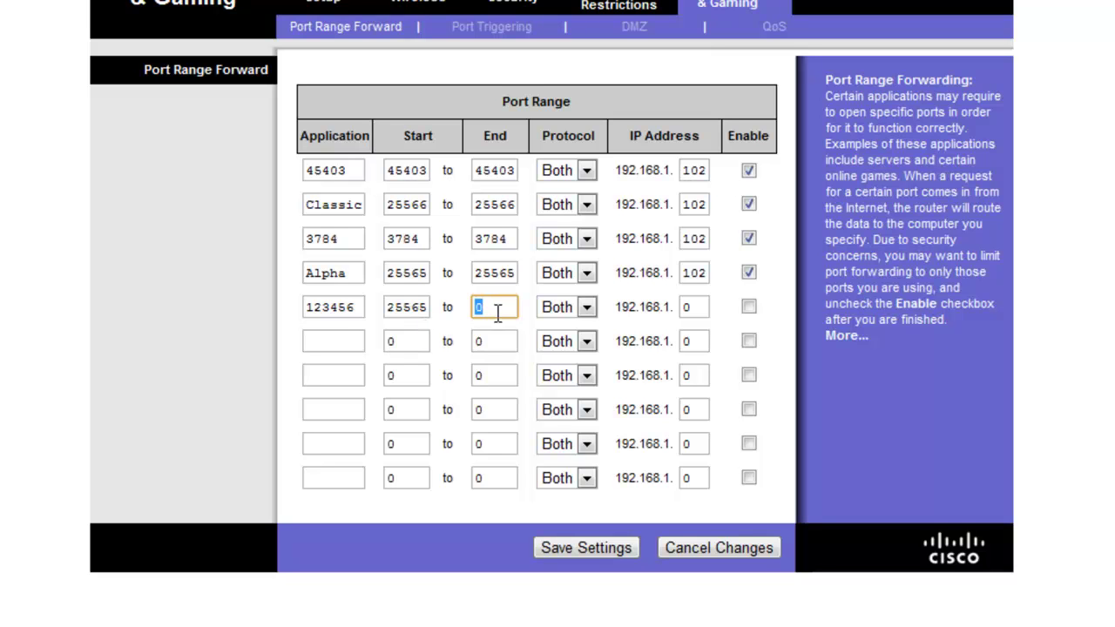
- Set row 5's end port to 25565, IP ending to 102, and enable the rule
text(25565)
click(694, 312)
text(102)
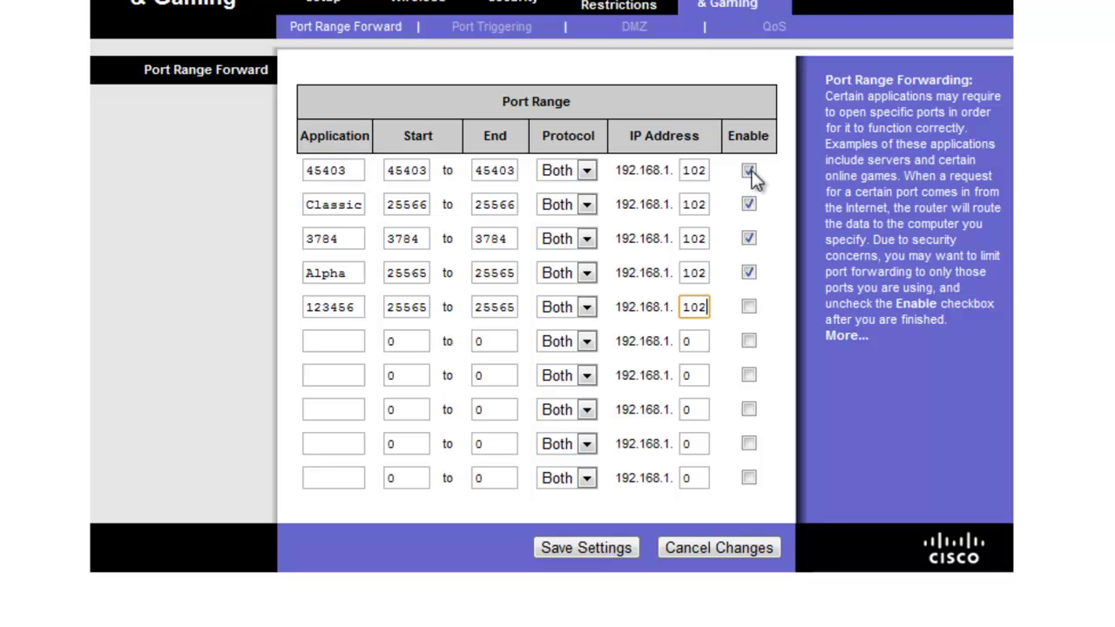
click(749, 307)
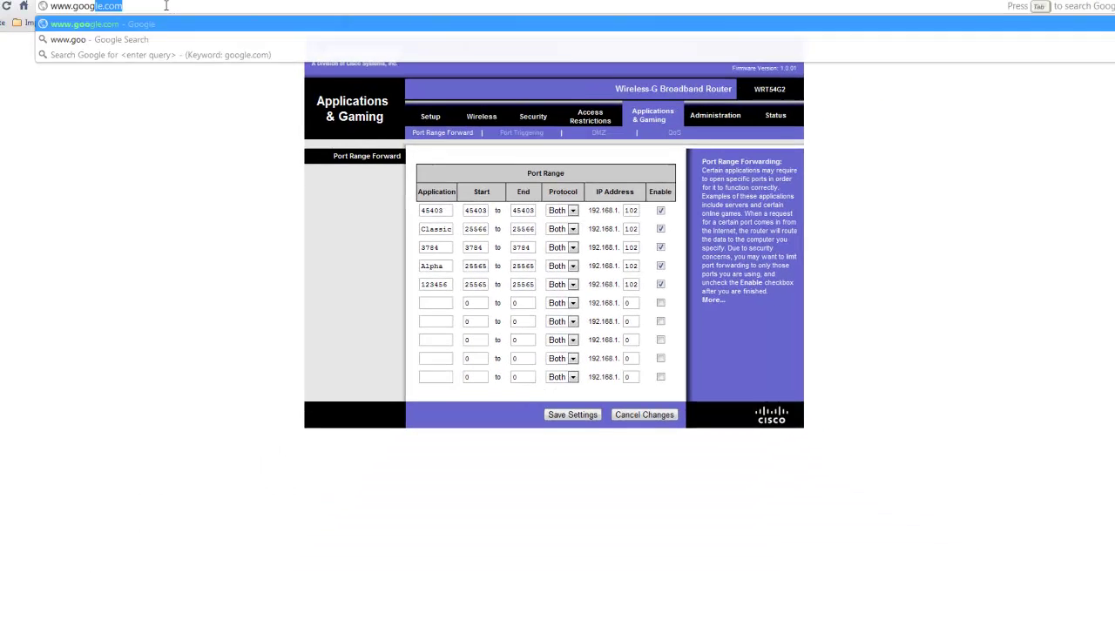
- Load the Google homepage, type 'how to find my ip', then clear the search box
key(Return)
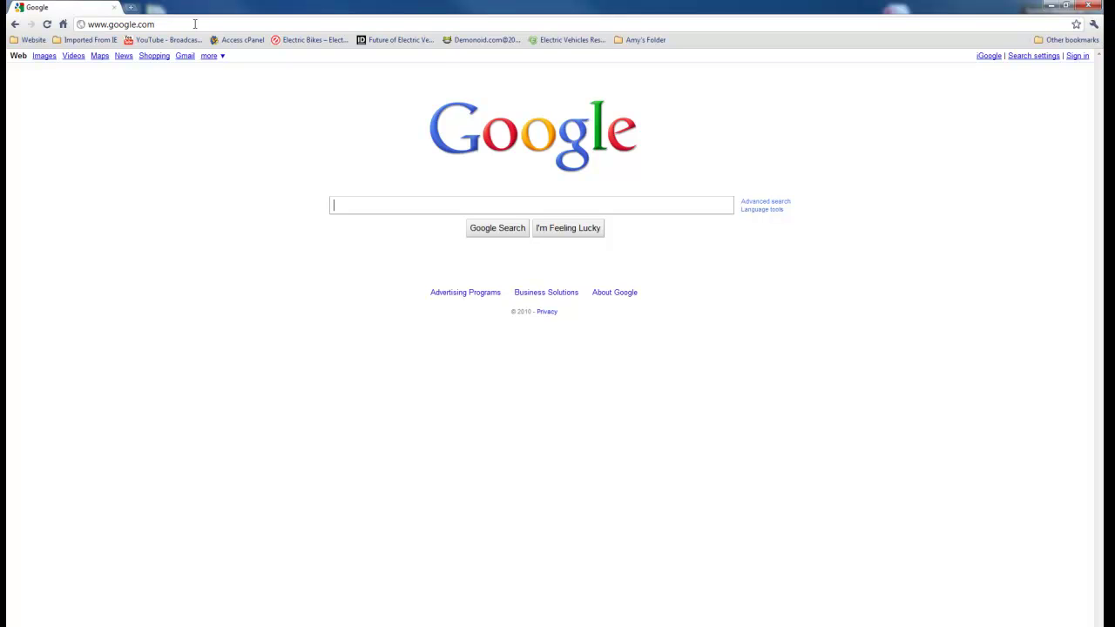
text(how )
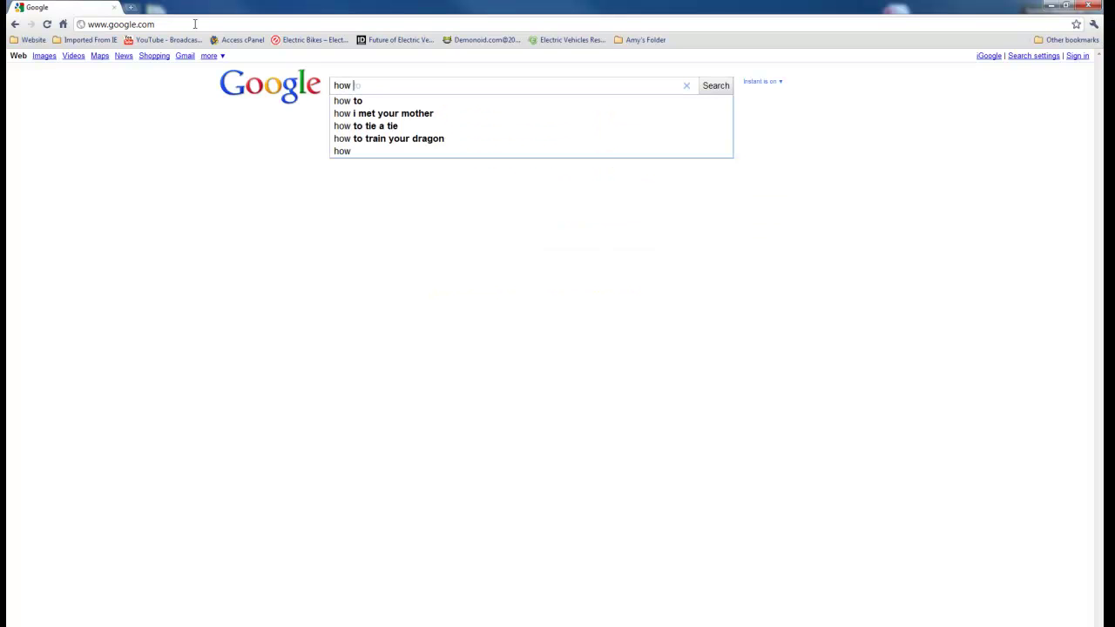
text(to find my ip)
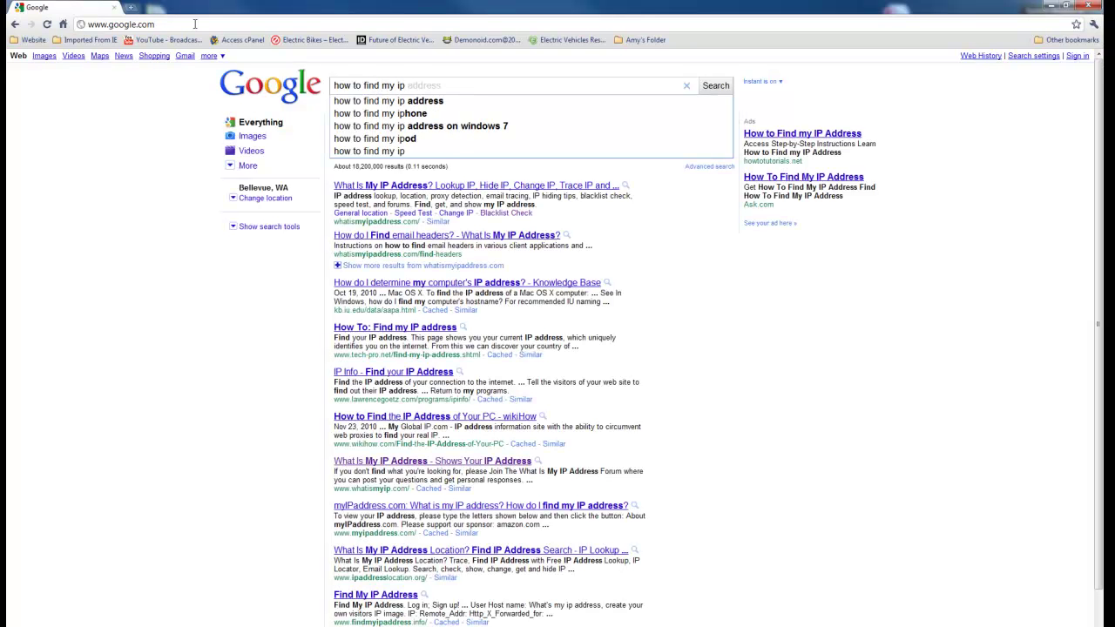
key(BackSpace)
key(BackSpace)
key(BackSpace)
key(BackSpace)
key(BackSpace)
key(BackSpace)
key(BackSpace)
key(BackSpace)
key(BackSpace)
key(BackSpace)
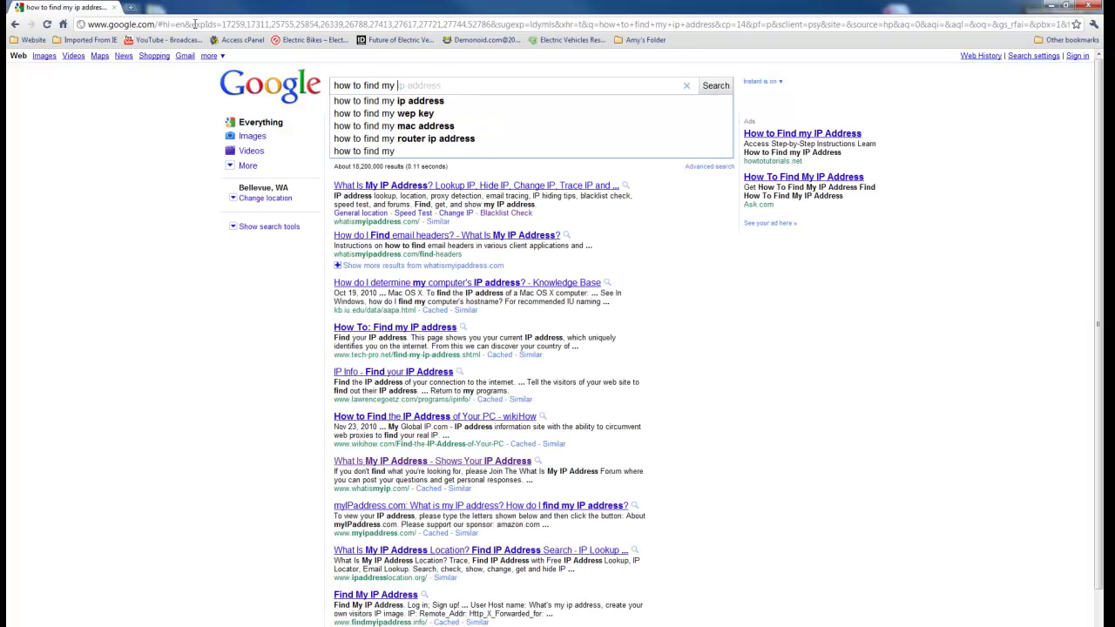
key(BackSpace)
key(BackSpace)
key(BackSpace)
key(BackSpace)
key(BackSpace)
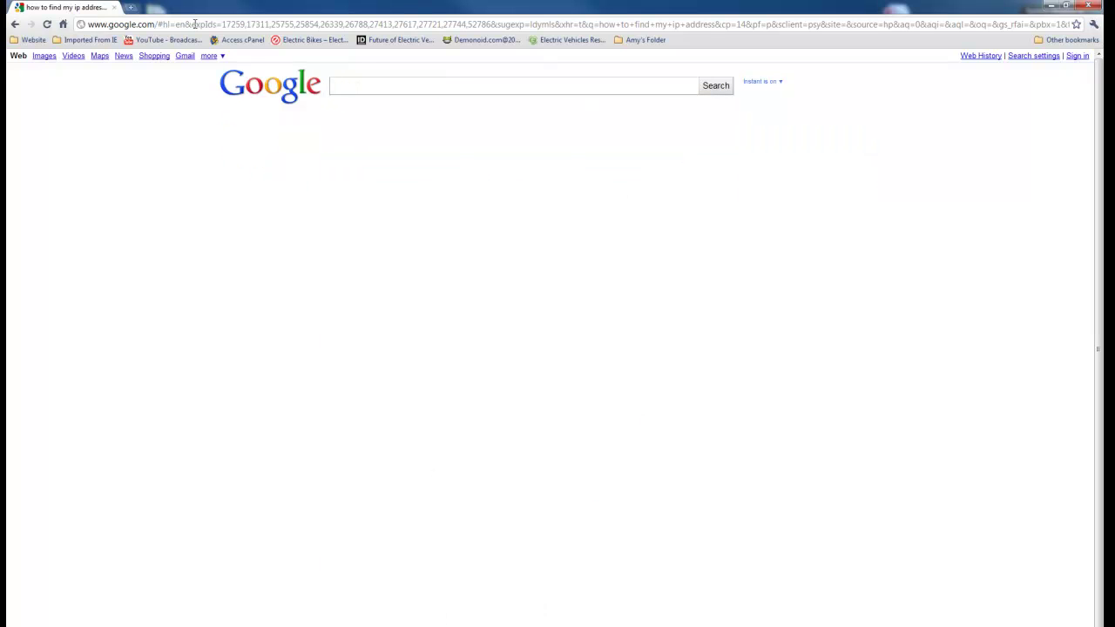